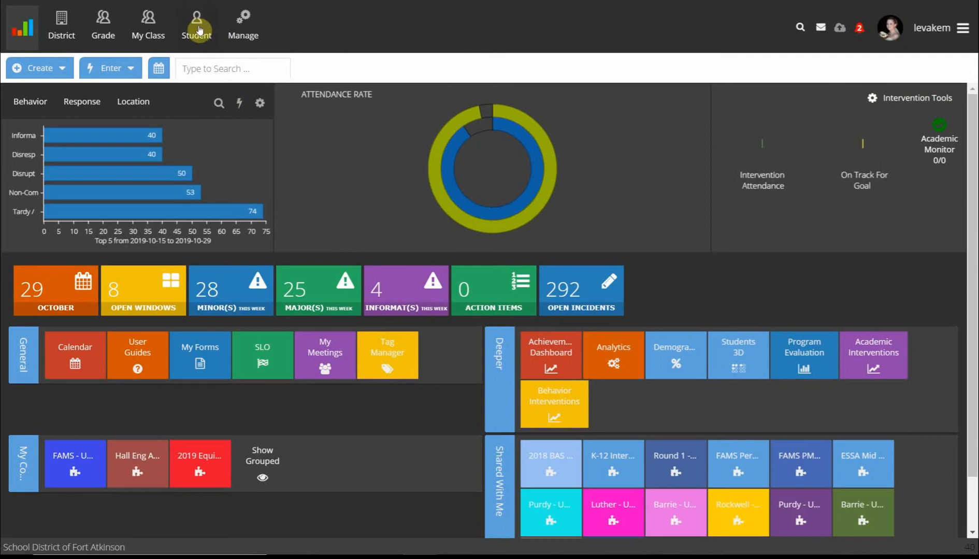
Step: Start a new form for the current student with the form type Q1 Math Intervention Summary Report
{"action": "left_click", "coordinate": [197, 29]}
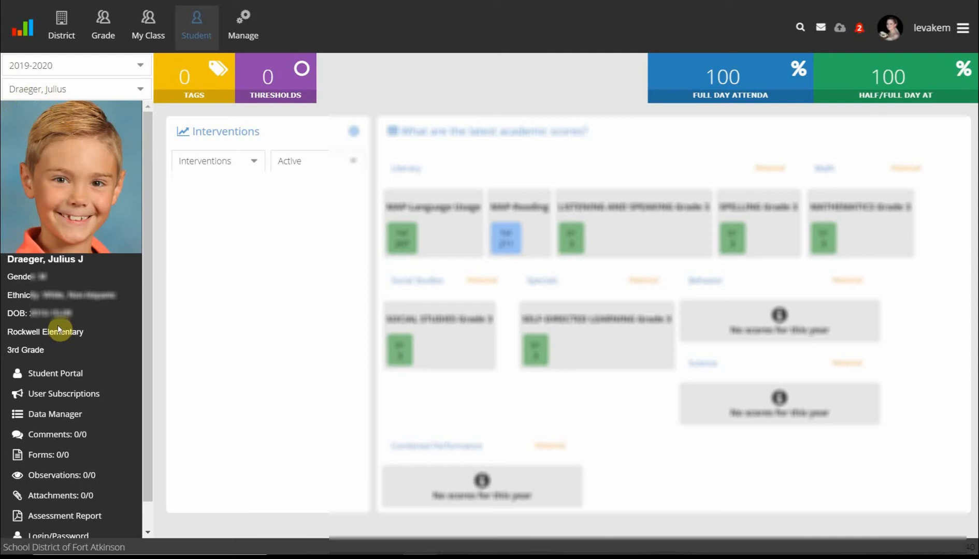
{"action": "left_click", "coordinate": [46, 455]}
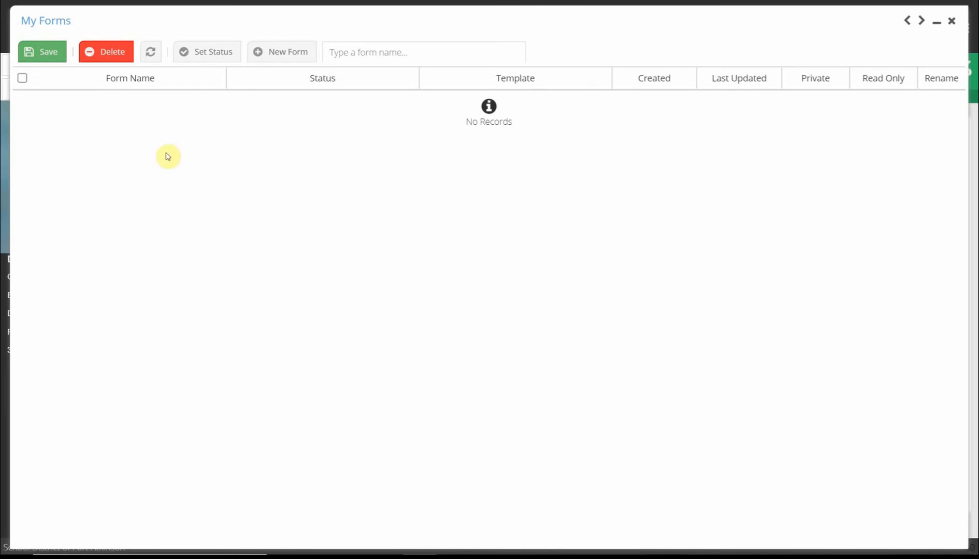
{"action": "left_click", "coordinate": [279, 53]}
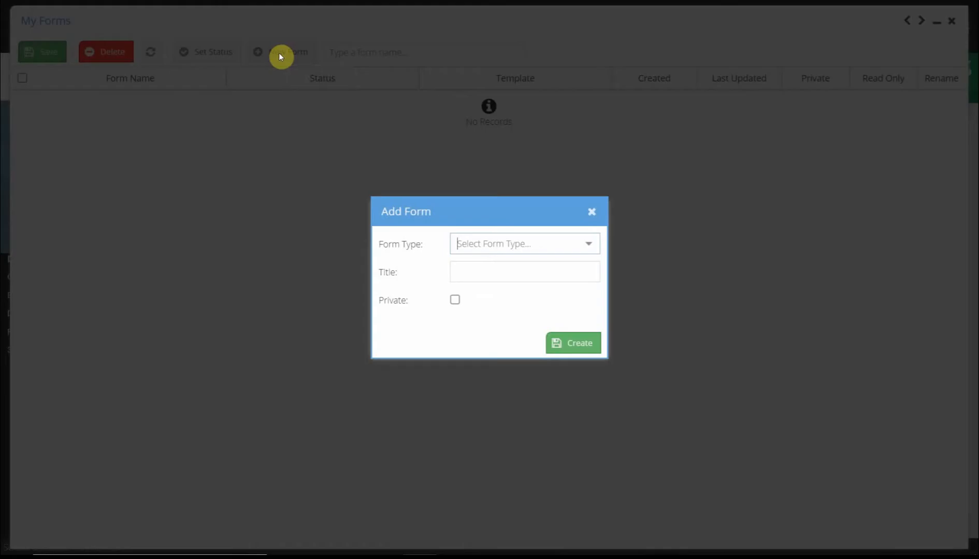
{"action": "left_click", "coordinate": [590, 245]}
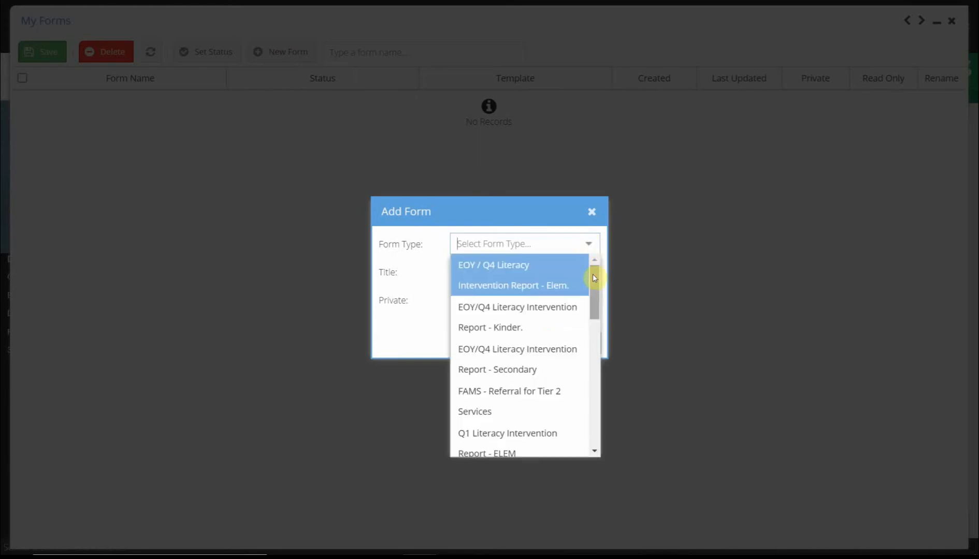
{"action": "left_click_drag", "start_coordinate": [593, 279], "coordinate": [598, 338]}
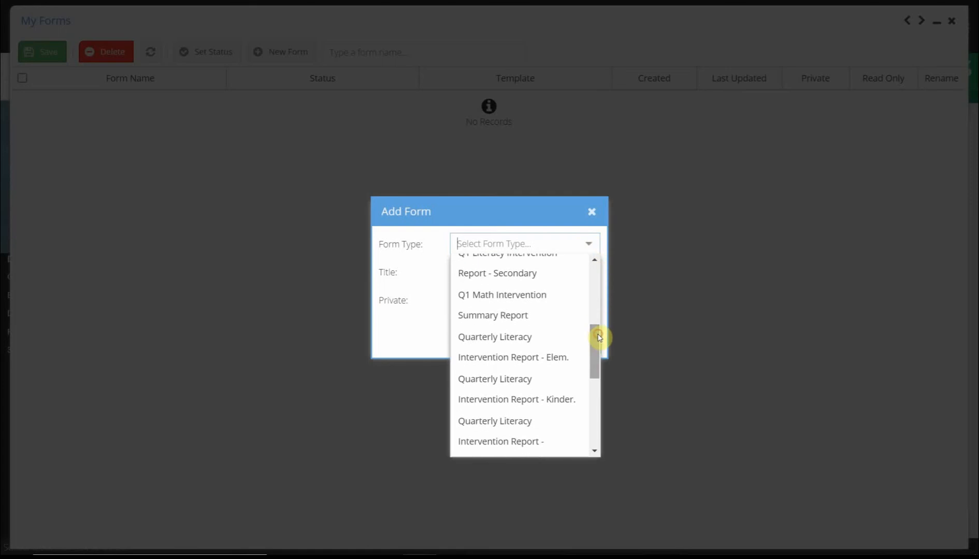
{"action": "left_click", "coordinate": [508, 306]}
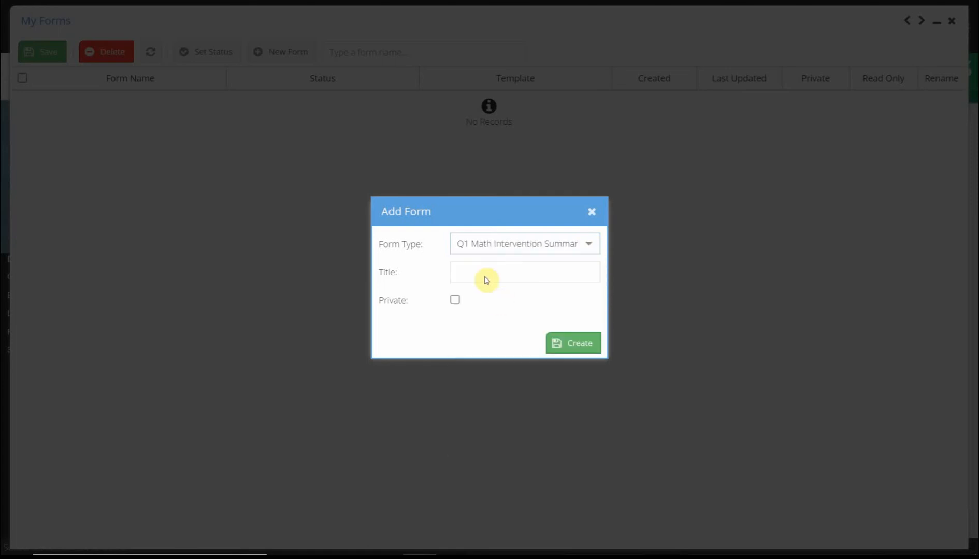
Step: Title the form "Last, First, - Q1 Math Intv. Summary Report", mark it private, and create it
{"action": "left_click", "coordinate": [473, 266]}
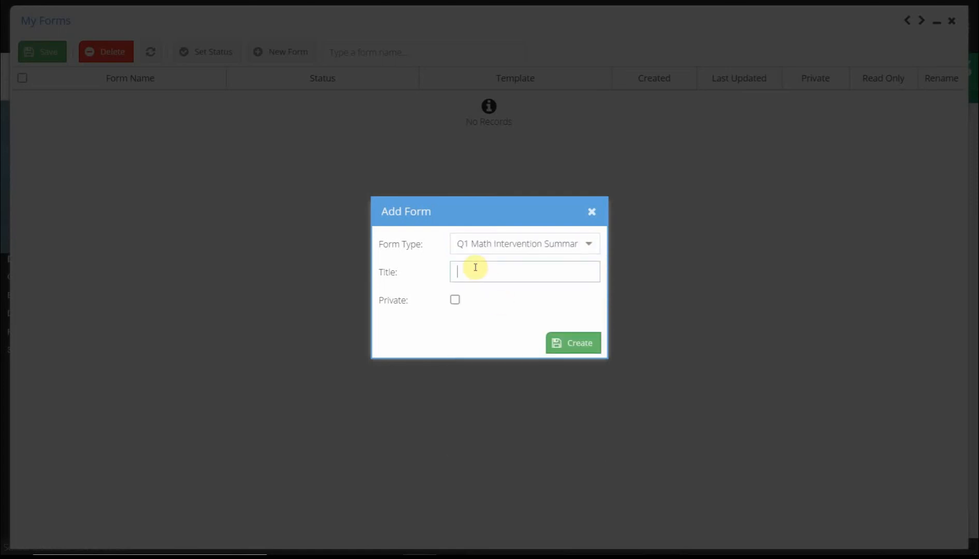
{"action": "type", "text": "Last, First, - Q1"}
{"action": "type", "text": "Math Intv. Summ"}
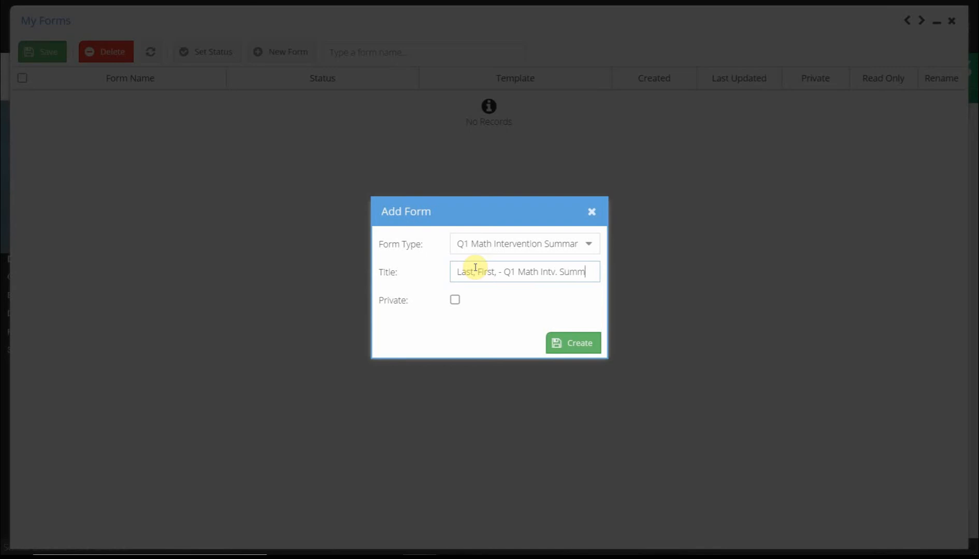
{"action": "type", "text": "ary Report"}
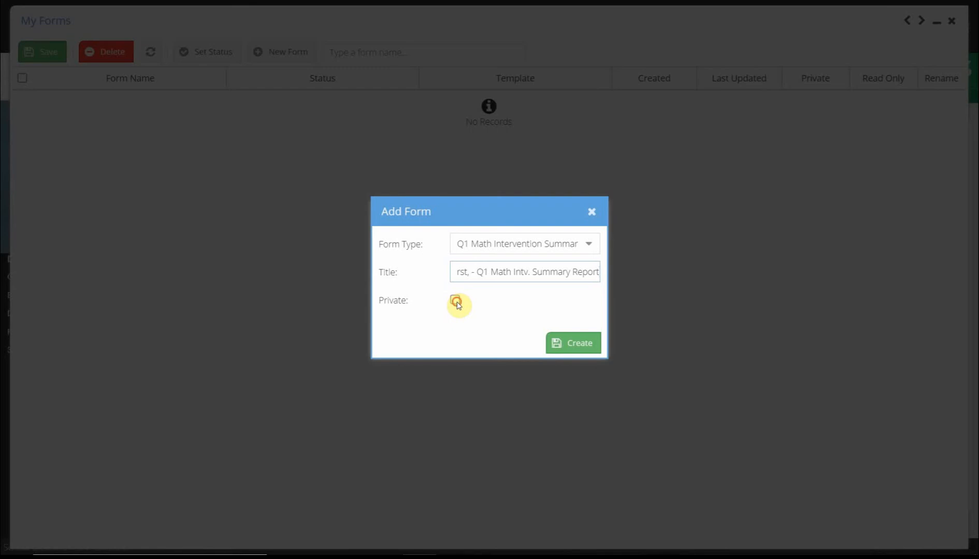
{"action": "left_click", "coordinate": [456, 301]}
{"action": "left_click", "coordinate": [572, 343]}
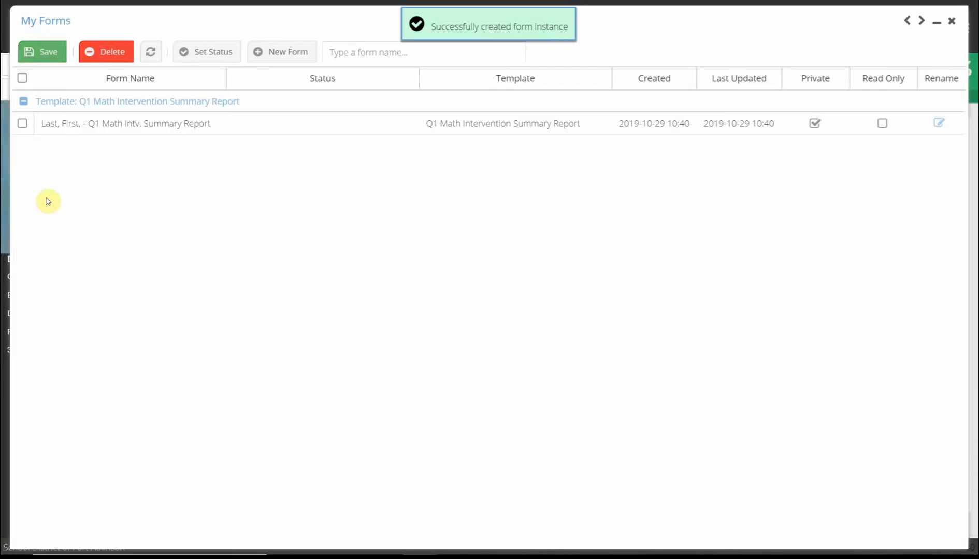
Step: Open the new form, set the Year to 2019-2020, and enter the classroom teacher's name
{"action": "double_click", "coordinate": [86, 124]}
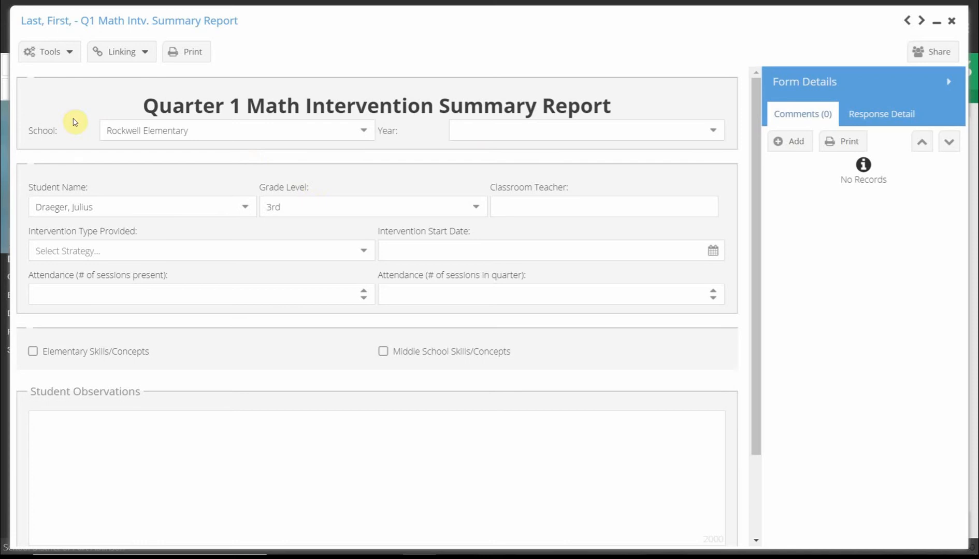
{"action": "left_click", "coordinate": [706, 133]}
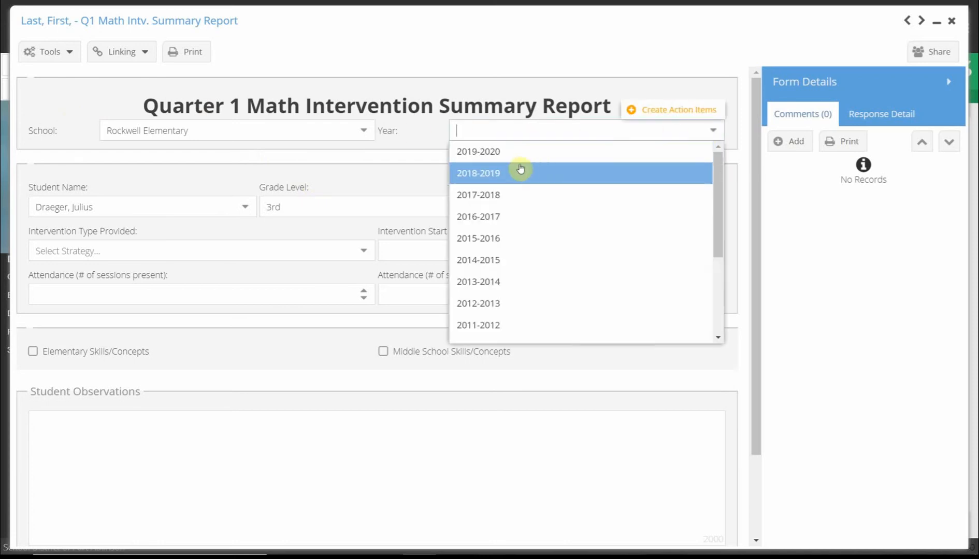
{"action": "left_click", "coordinate": [498, 150]}
{"action": "left_click", "coordinate": [524, 202]}
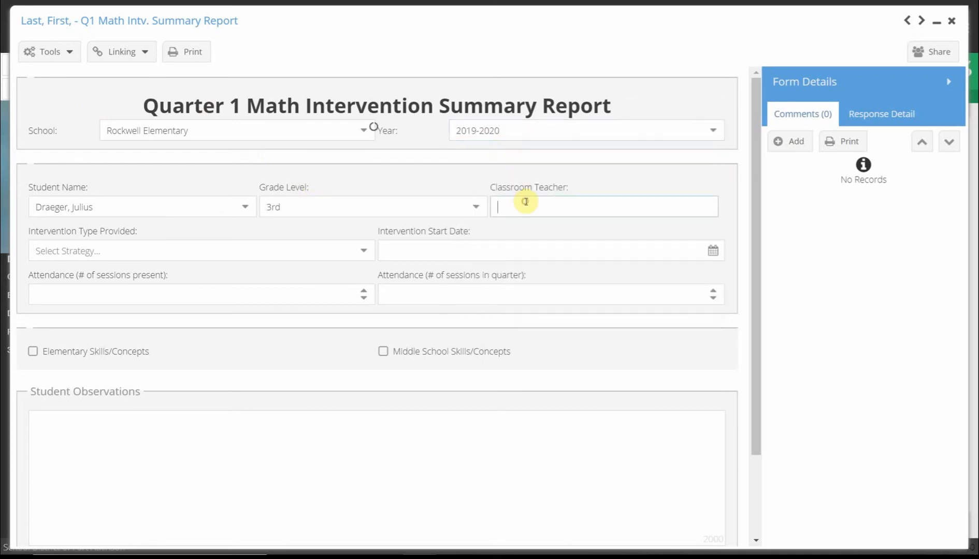
{"action": "type", "text": "Mrs. Levake"}
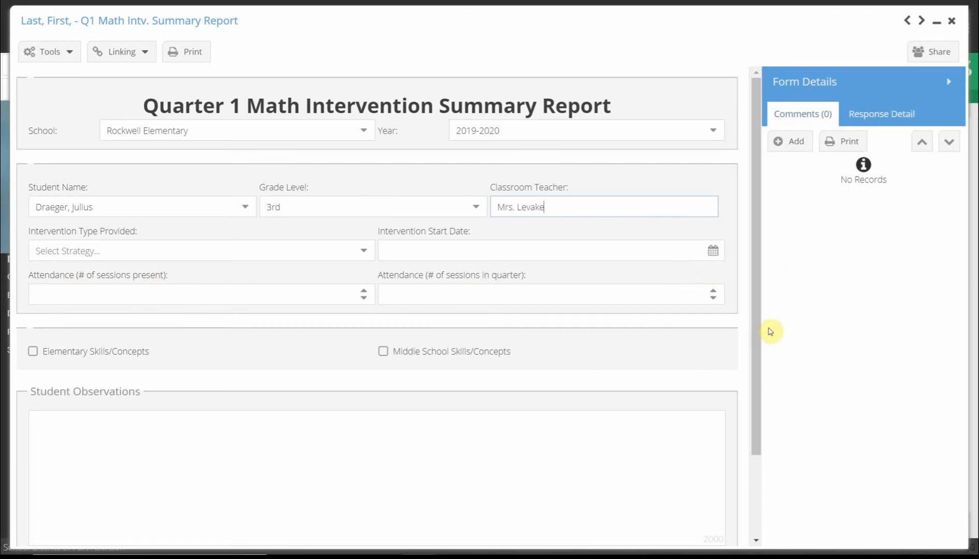
Step: Choose the Middle School Skills/Concepts section instead of Elementary Skills/Concepts
{"action": "left_click_drag", "start_coordinate": [757, 333], "coordinate": [758, 414]}
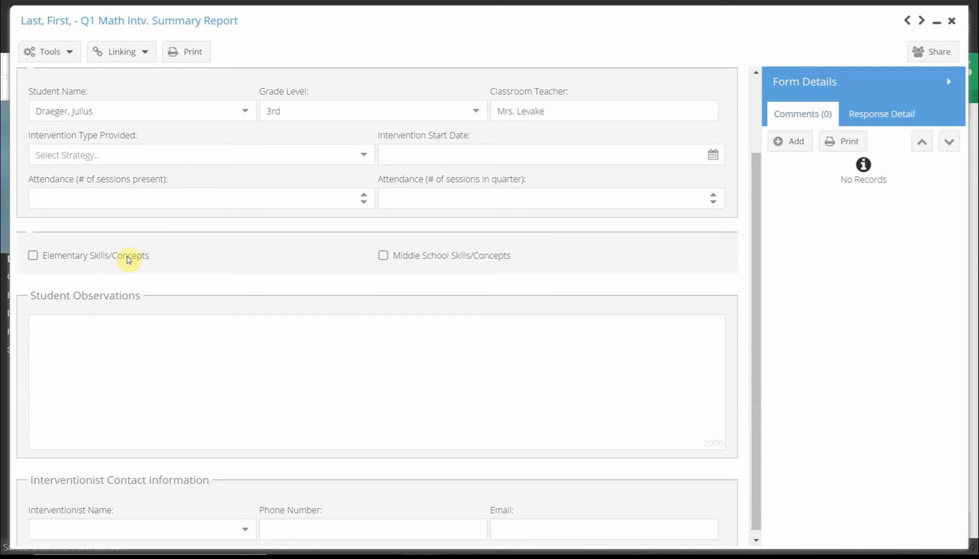
{"action": "left_click", "coordinate": [33, 257]}
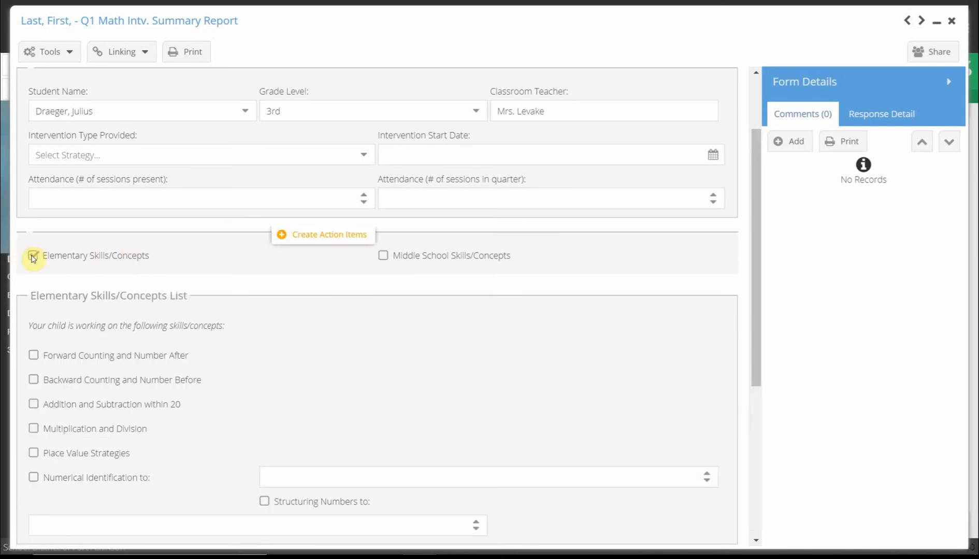
{"action": "left_click", "coordinate": [33, 256]}
{"action": "left_click", "coordinate": [384, 256]}
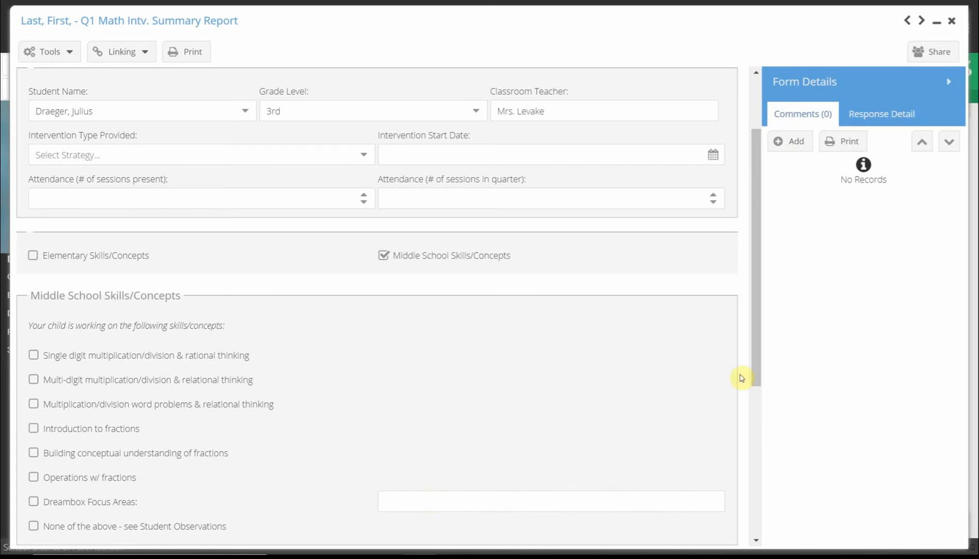
Step: Scroll through the rest of the form to review its sections
{"action": "left_click_drag", "start_coordinate": [755, 354], "coordinate": [755, 409]}
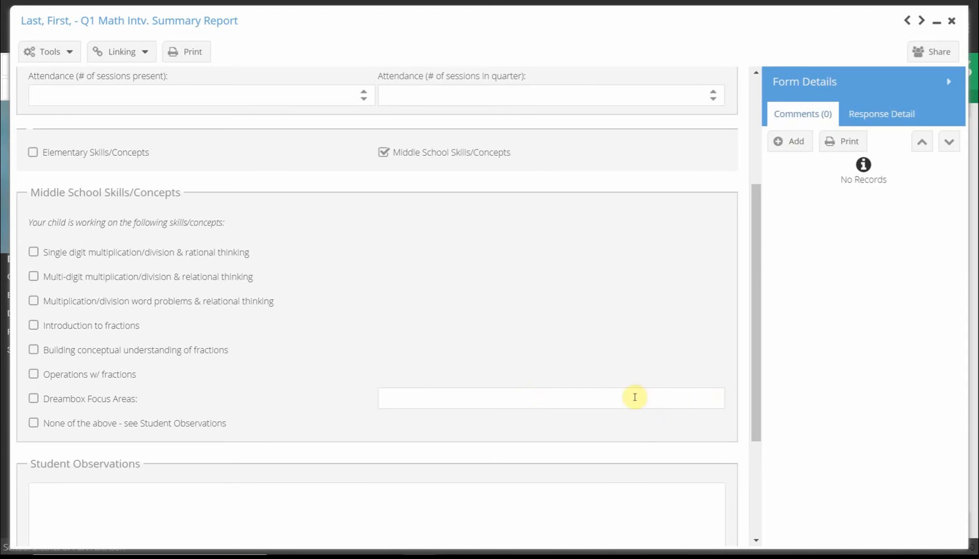
{"action": "scroll", "coordinate": [755, 393], "scroll_direction": "down", "scroll_amount": 1}
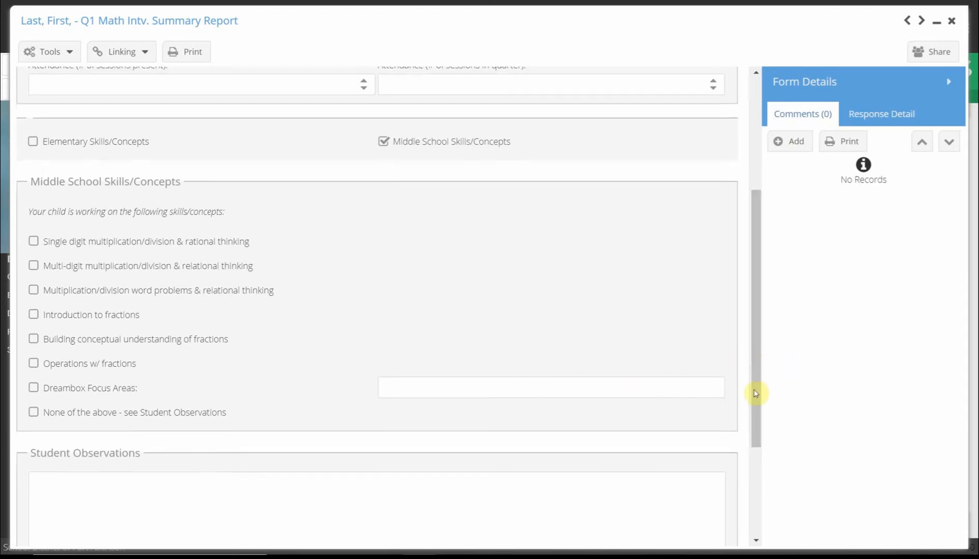
{"action": "scroll", "coordinate": [755, 394], "scroll_direction": "down", "scroll_amount": 3}
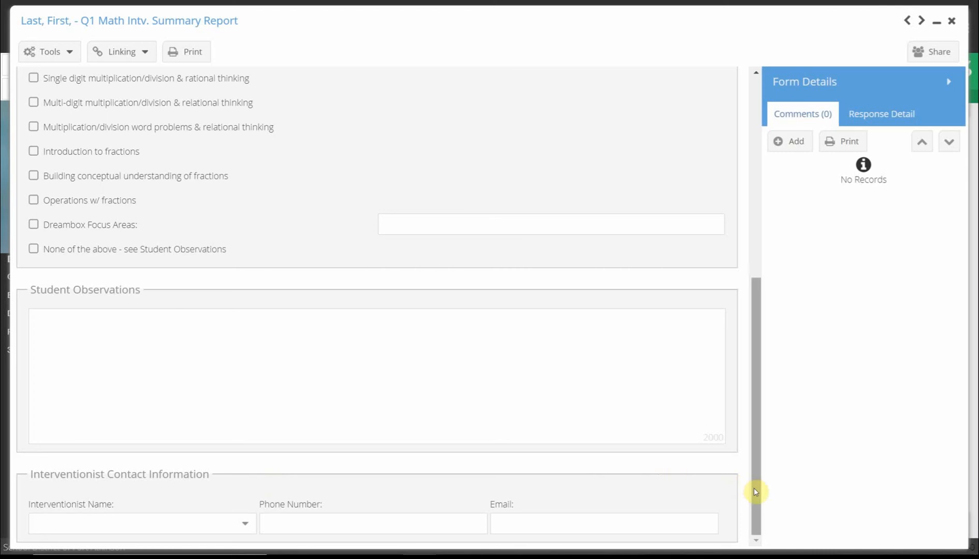
{"action": "left_click_drag", "start_coordinate": [754, 488], "coordinate": [747, 212]}
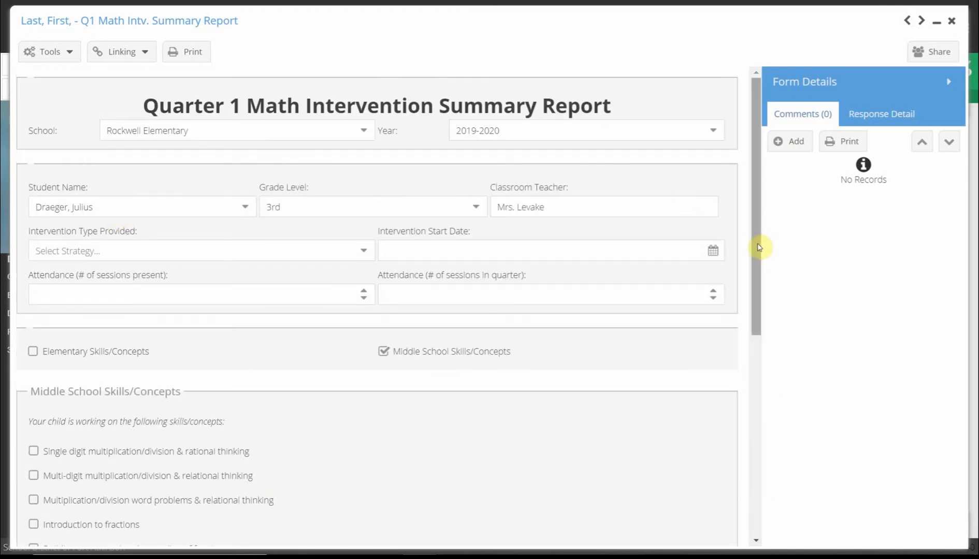
{"action": "left_click_drag", "start_coordinate": [758, 247], "coordinate": [749, 524]}
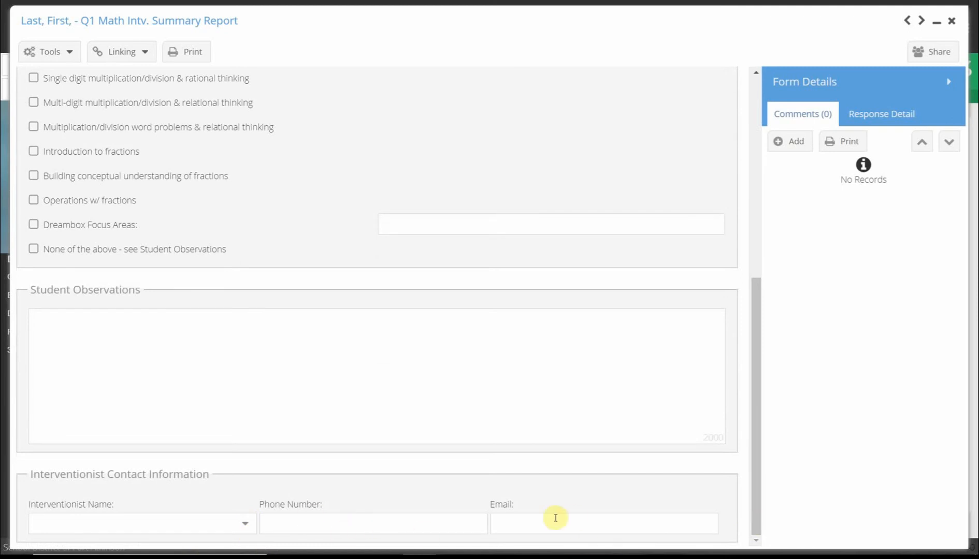
{"action": "left_click_drag", "start_coordinate": [758, 475], "coordinate": [763, 192]}
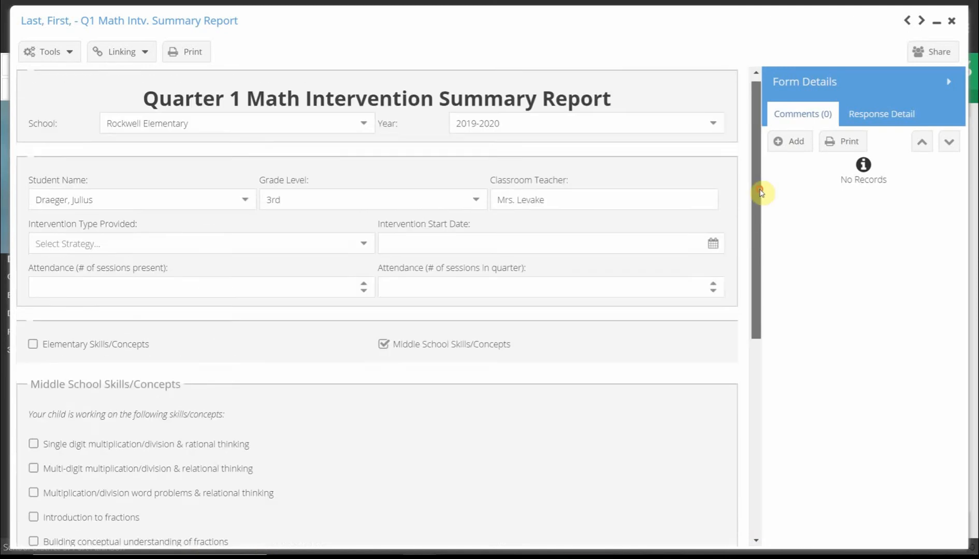
Step: Set the form's status to In Progress
{"action": "left_click", "coordinate": [69, 53]}
{"action": "mouse_move", "coordinate": [64, 78]}
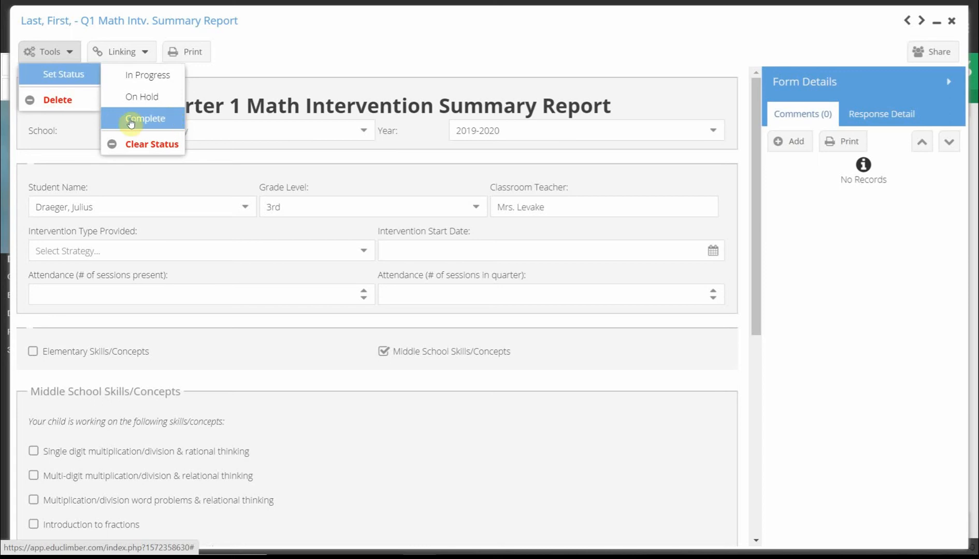
{"action": "left_click", "coordinate": [121, 51]}
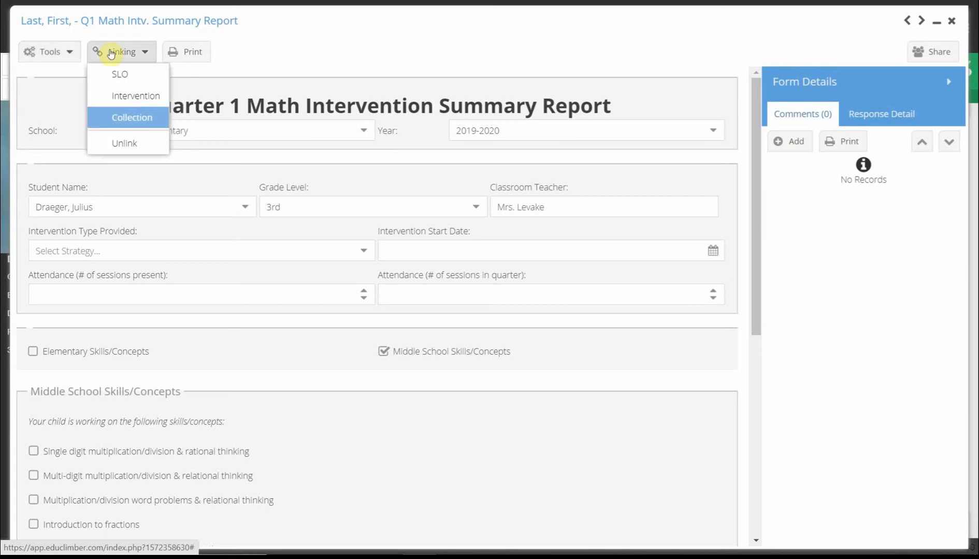
{"action": "left_click", "coordinate": [68, 51]}
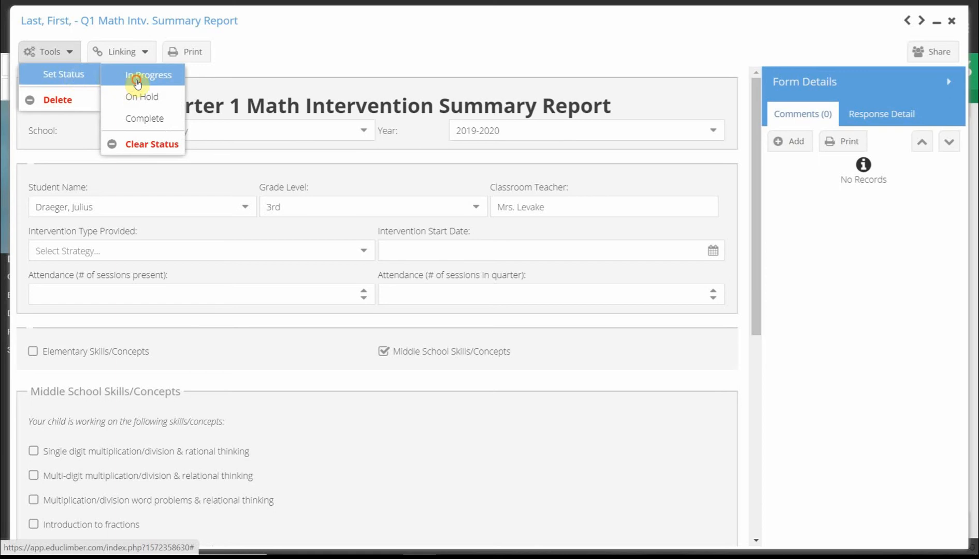
{"action": "left_click", "coordinate": [132, 76]}
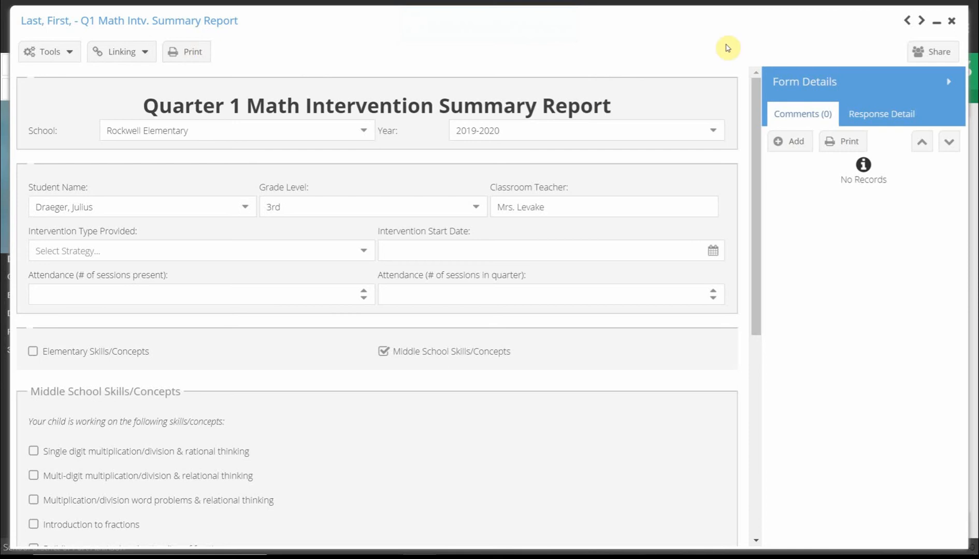
Step: Share the form with another staff user, found by searching part of their first name, and close sharing
{"action": "left_click", "coordinate": [933, 54]}
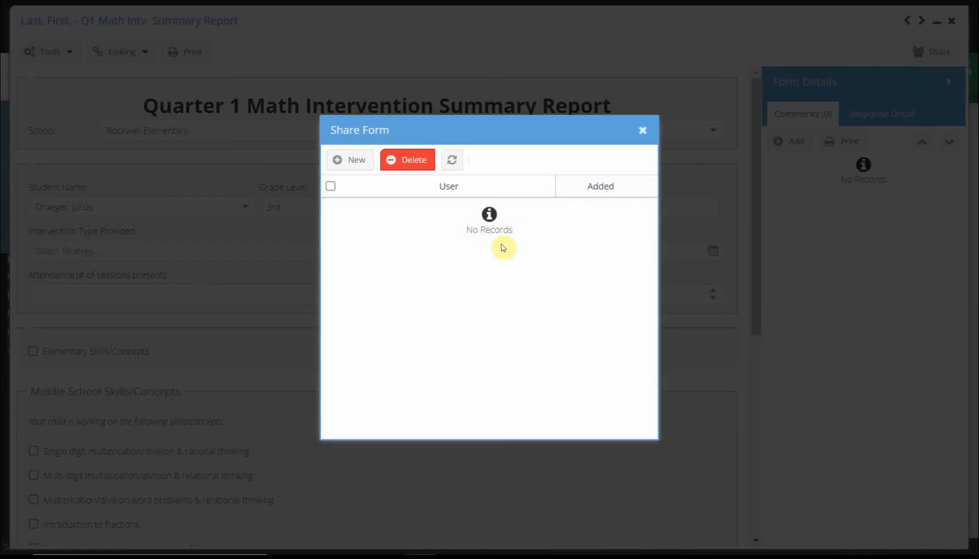
{"action": "left_click", "coordinate": [354, 160]}
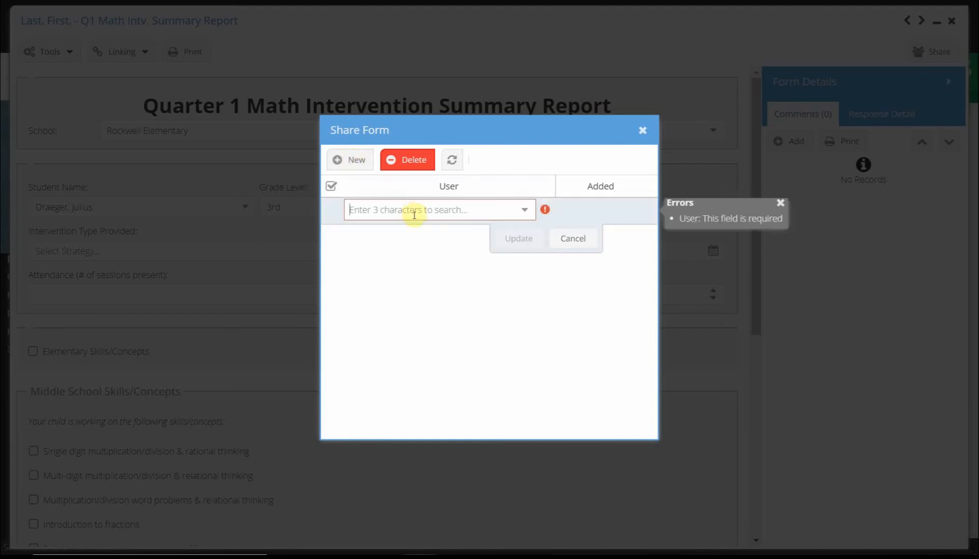
{"action": "type", "text": "alexa"}
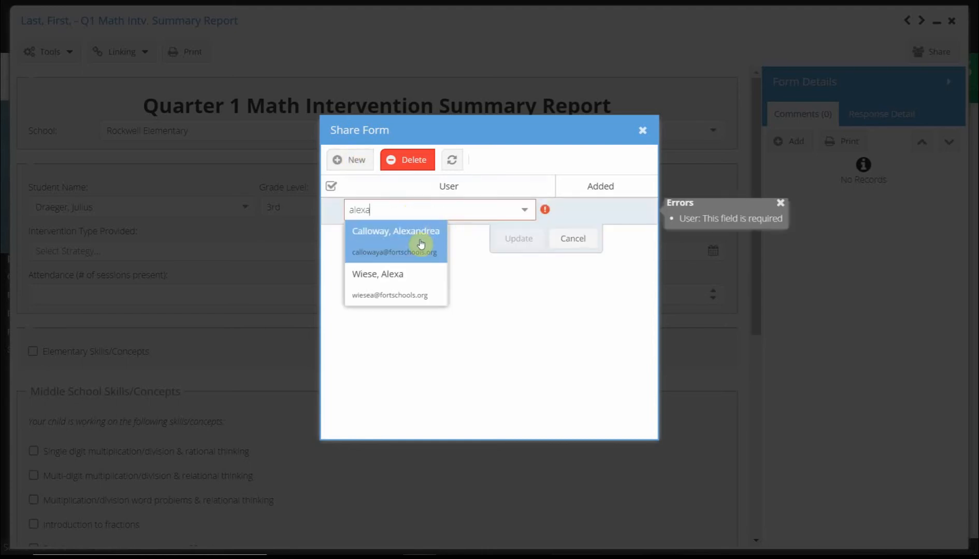
{"action": "left_click", "coordinate": [404, 276]}
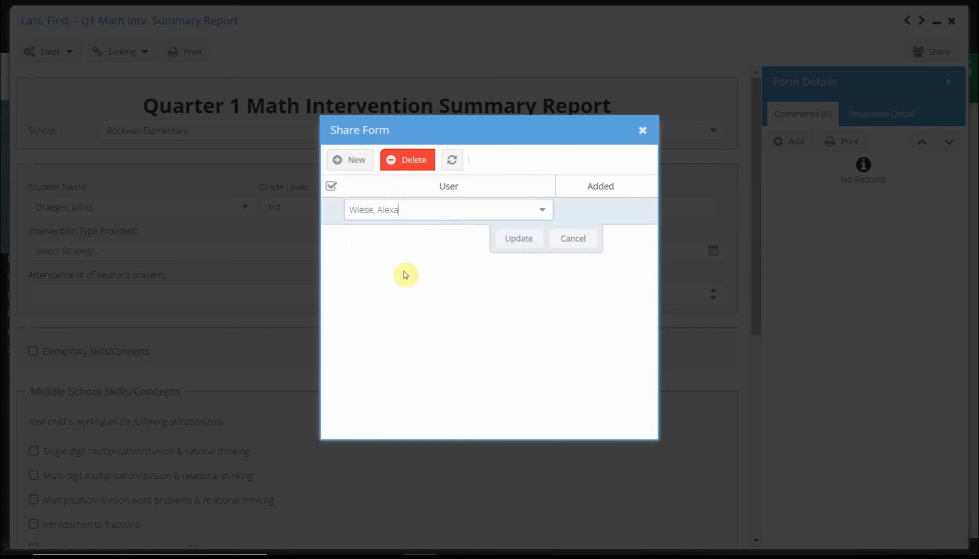
{"action": "left_click", "coordinate": [519, 239]}
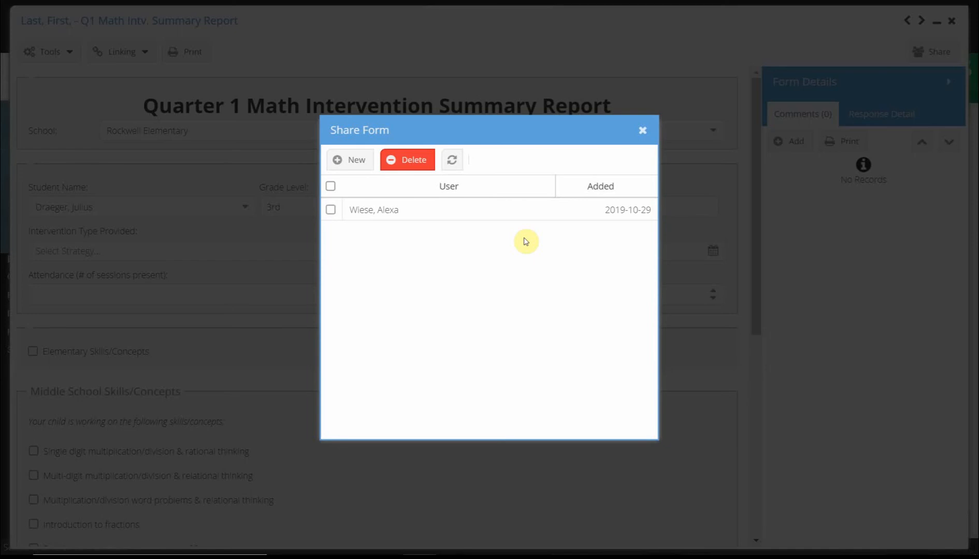
{"action": "left_click", "coordinate": [642, 130]}
Step: Close the form and the forms list, and return to the home dashboard
{"action": "left_click", "coordinate": [951, 23]}
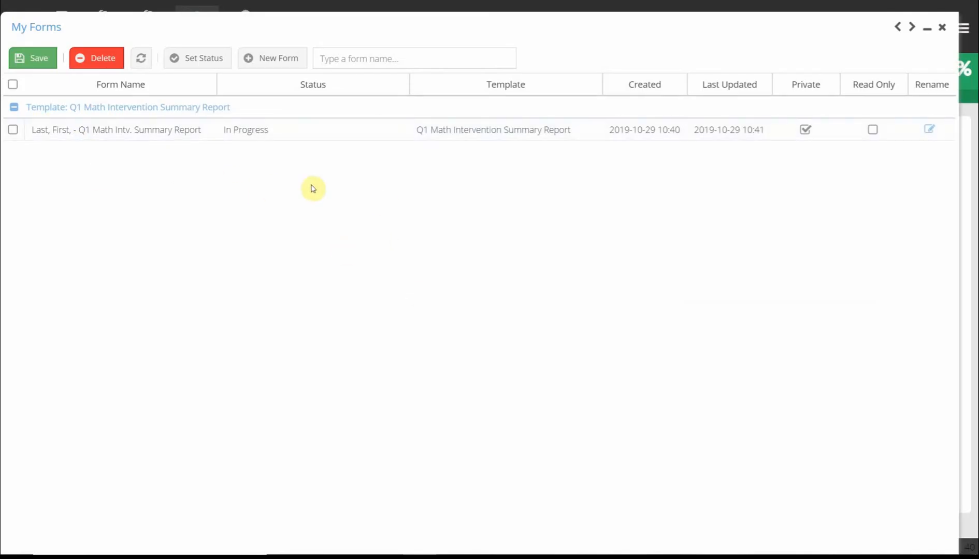
{"action": "left_click", "coordinate": [942, 27]}
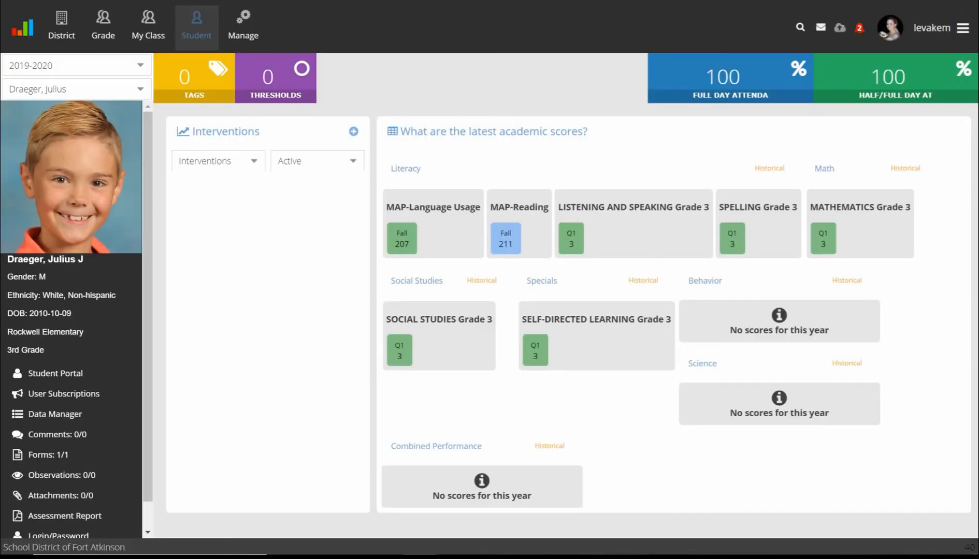
{"action": "left_click", "coordinate": [26, 22]}
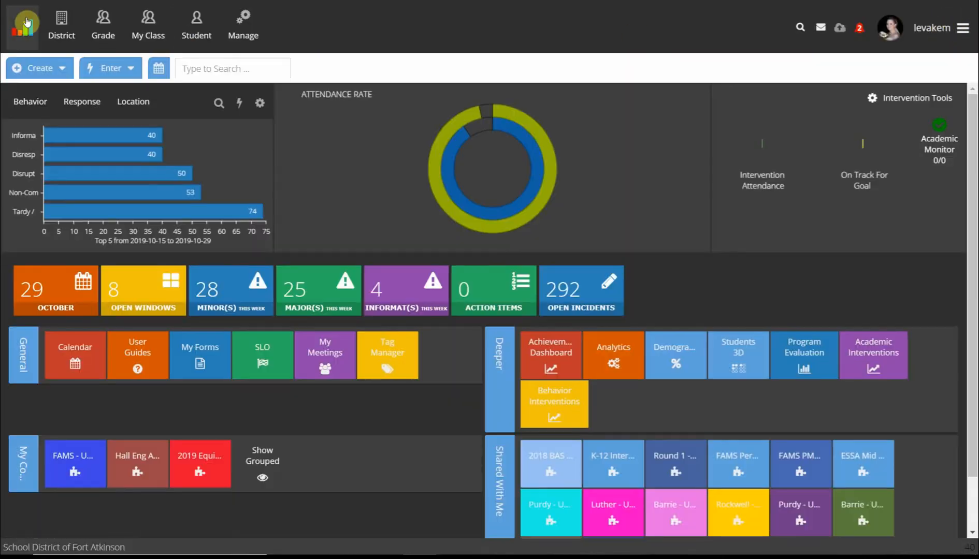
Step: Open My Forms and batch-download both Q1 Math forms as a PDF bundle zip, leaving the blank row unchecked
{"action": "left_click", "coordinate": [203, 355]}
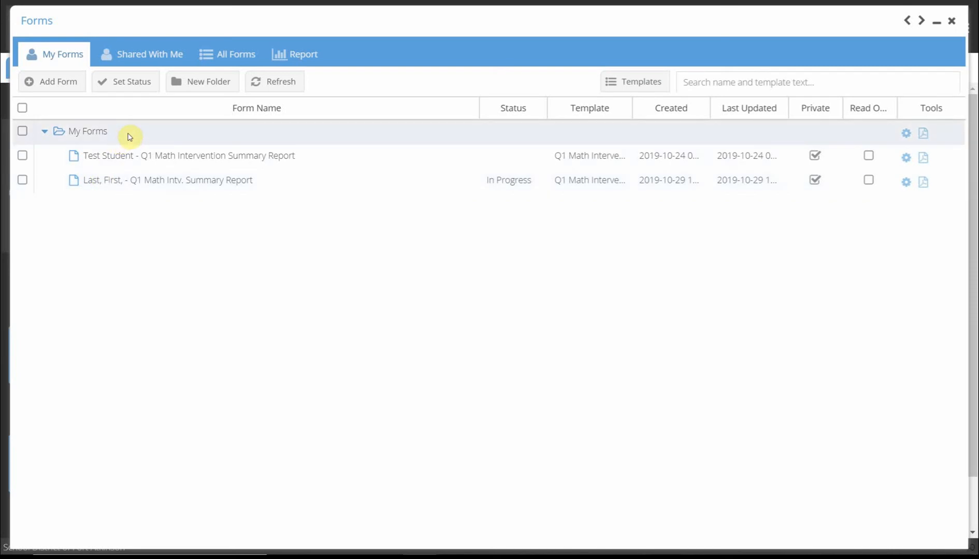
{"action": "left_click", "coordinate": [922, 134]}
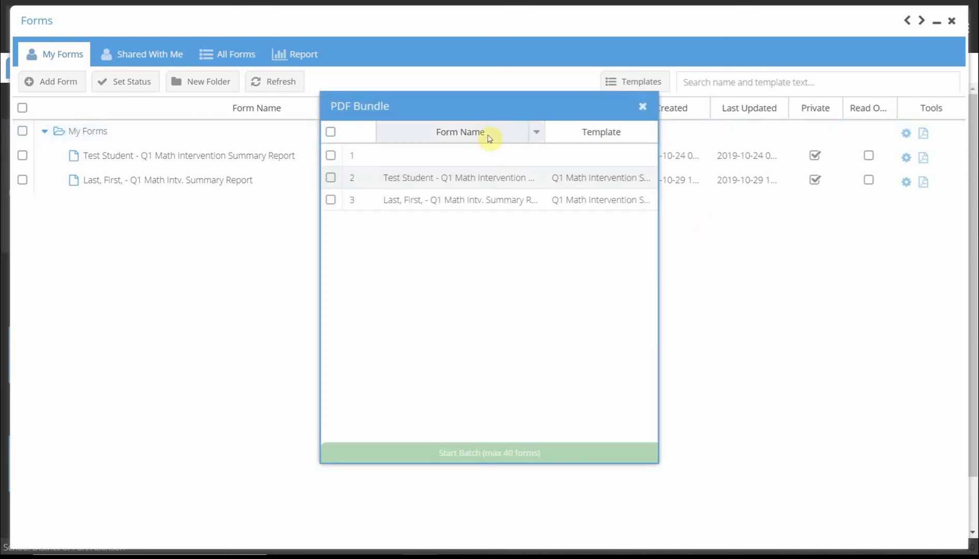
{"action": "left_click", "coordinate": [332, 133]}
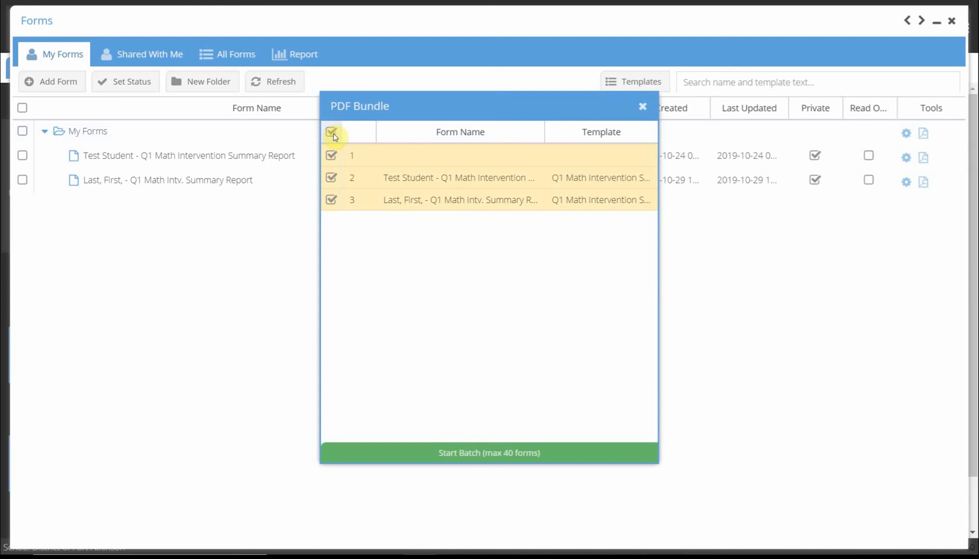
{"action": "left_click", "coordinate": [330, 157]}
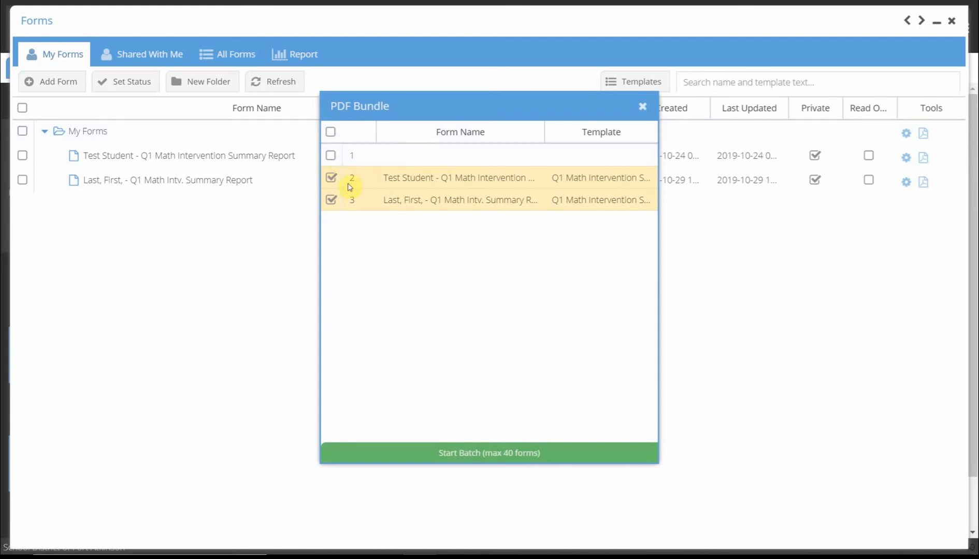
{"action": "left_click", "coordinate": [451, 460]}
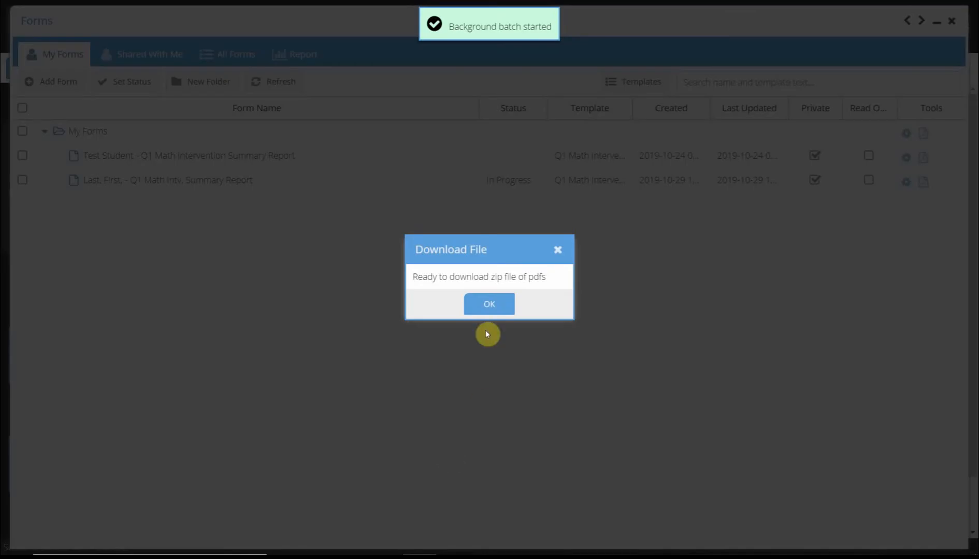
{"action": "left_click", "coordinate": [488, 307]}
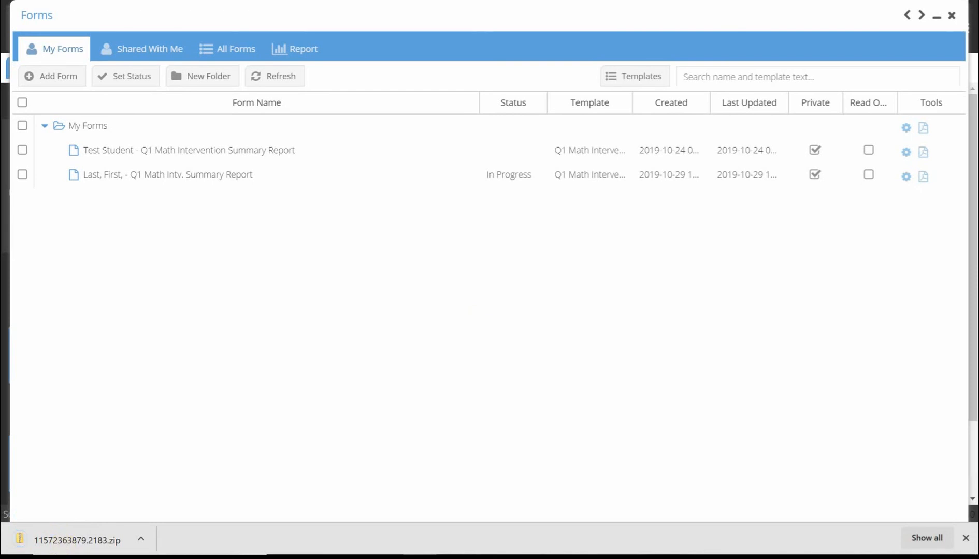
Step: Switch to Windows Settings and open the print queue of printer L-123-01 on SDFAS-Print-01.fortschools.org
{"action": "key", "text": "super"}
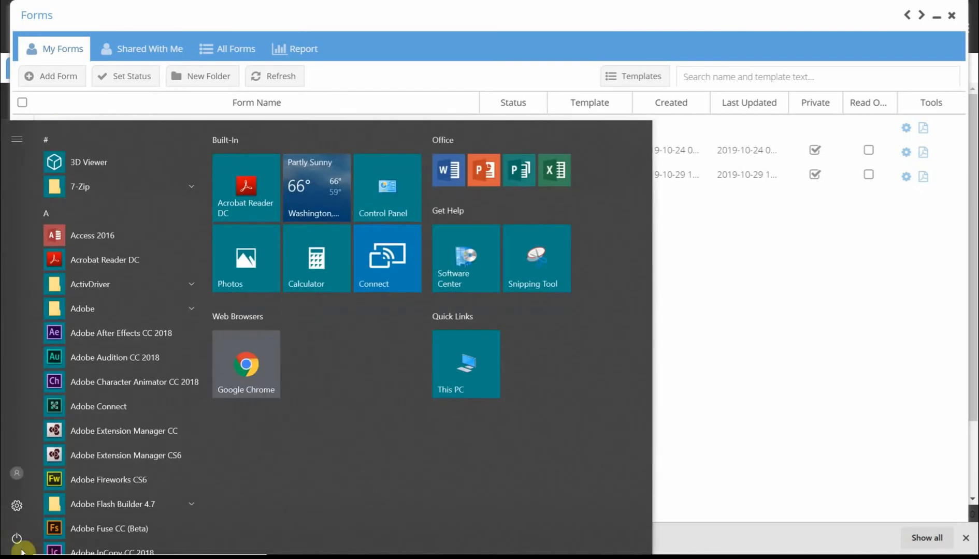
{"action": "left_click", "coordinate": [15, 505]}
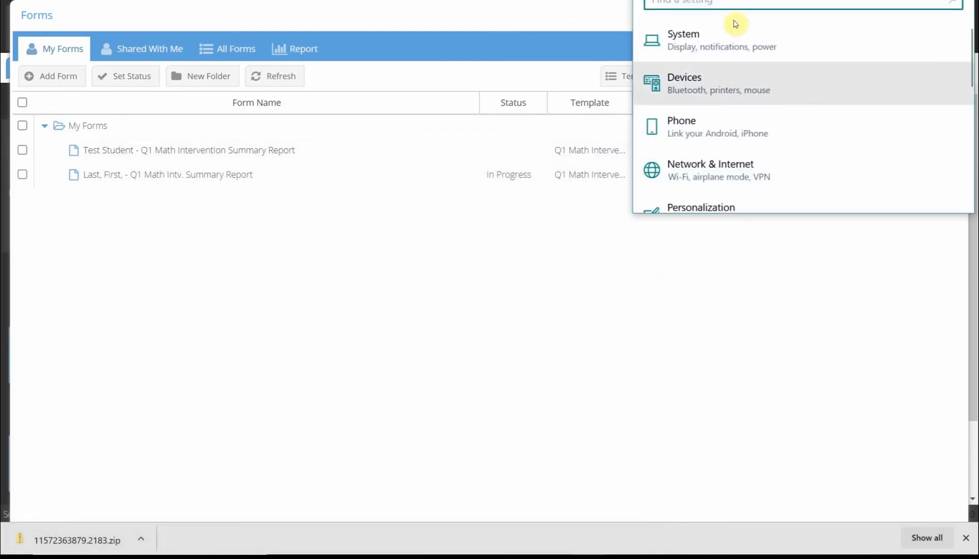
{"action": "left_click", "coordinate": [687, 88]}
{"action": "left_click_drag", "start_coordinate": [633, 2], "coordinate": [303, 1]}
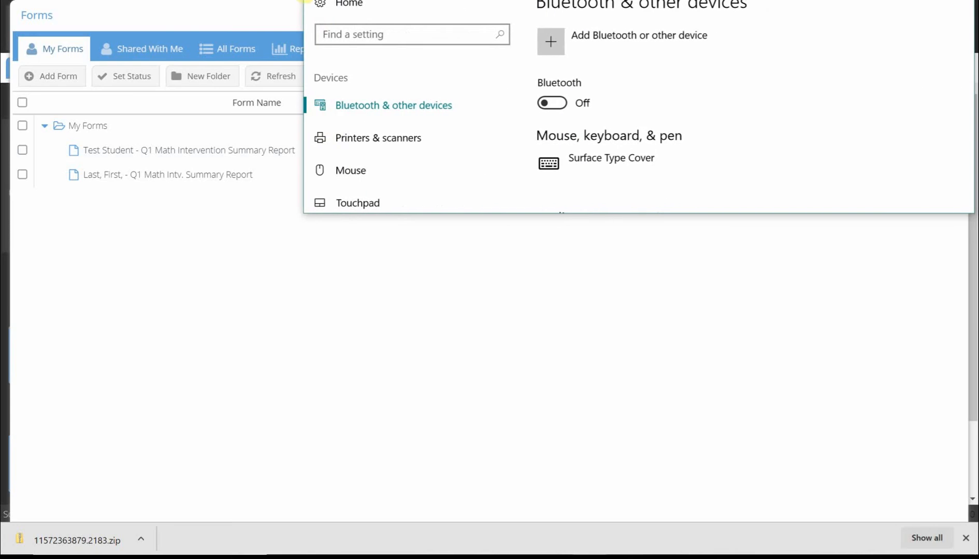
{"action": "left_click", "coordinate": [349, 138]}
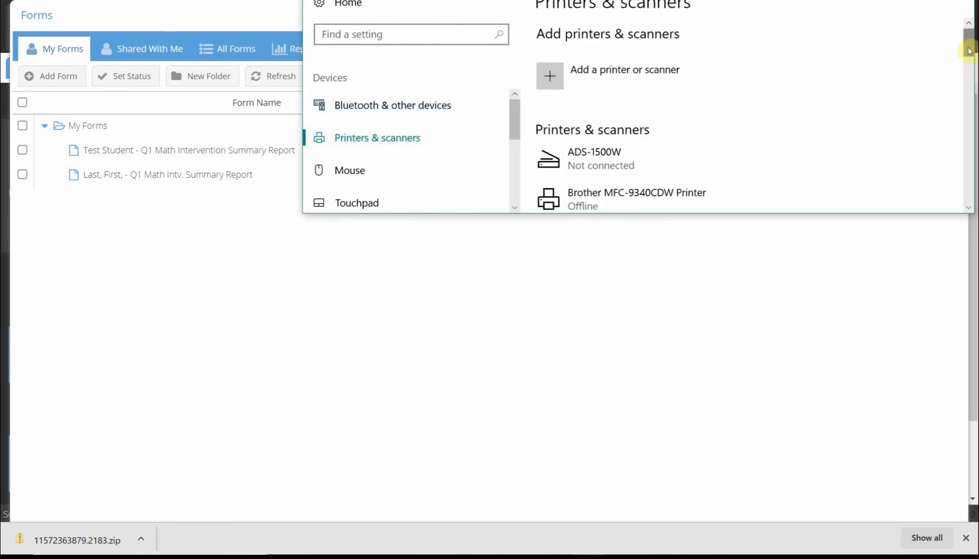
{"action": "left_click_drag", "start_coordinate": [969, 51], "coordinate": [972, 106]}
{"action": "left_click", "coordinate": [665, 112]}
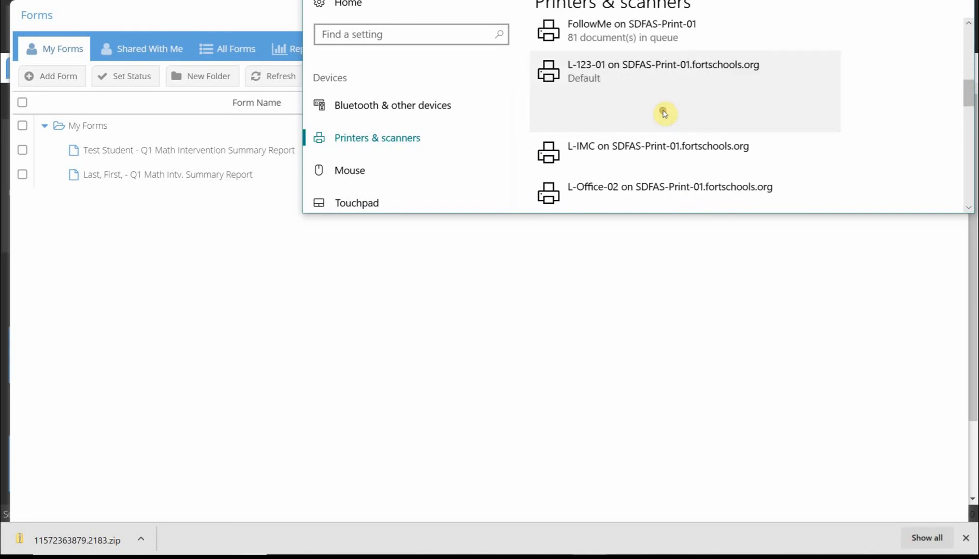
{"action": "left_click", "coordinate": [650, 119]}
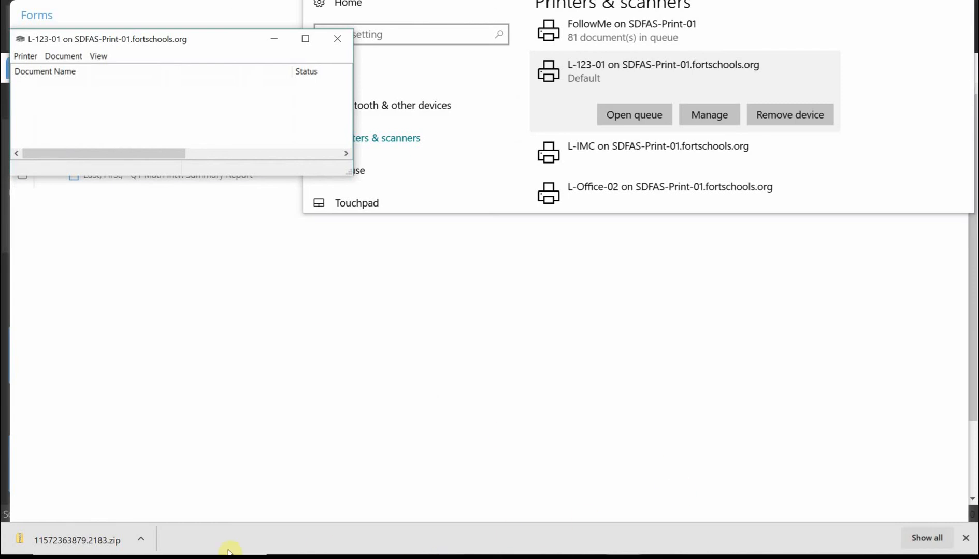
Step: Open the downloaded zip, extract all its PDFs to the Downloads folder, and close the zip window
{"action": "left_click", "coordinate": [81, 541]}
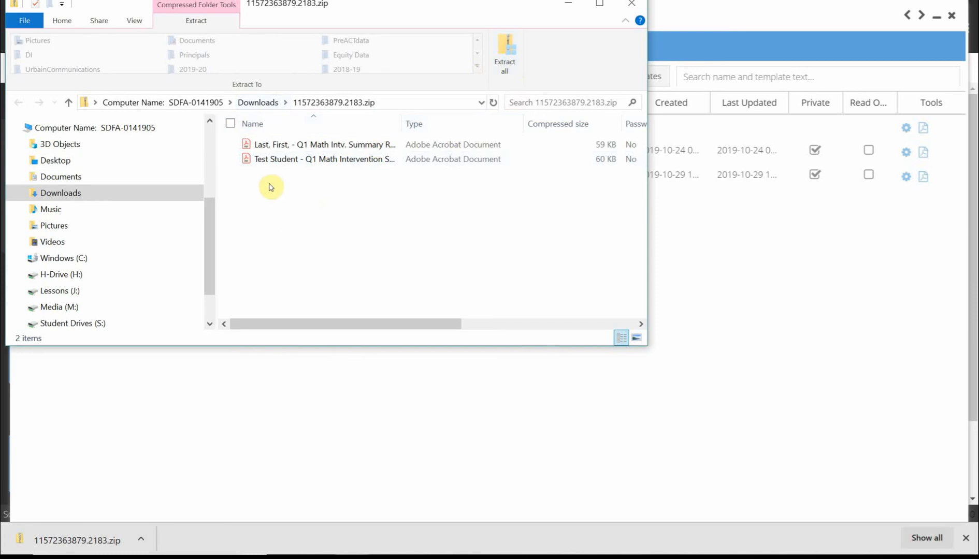
{"action": "left_click", "coordinate": [507, 55]}
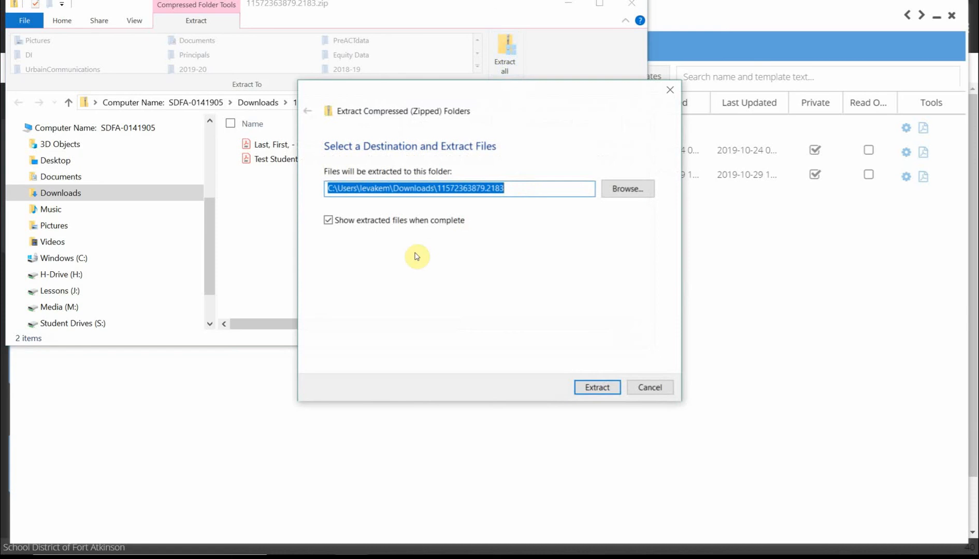
{"action": "left_click", "coordinate": [595, 388]}
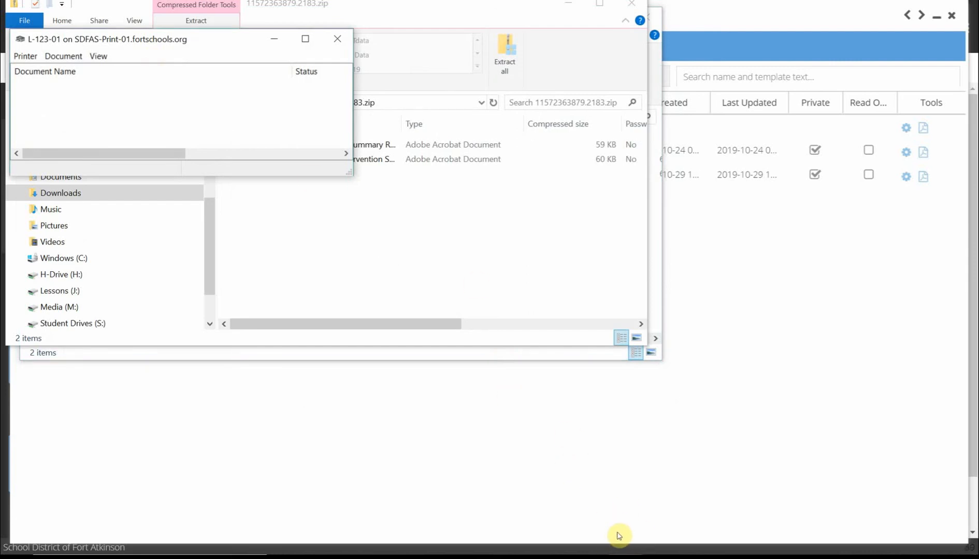
{"action": "left_click", "coordinate": [198, 20]}
{"action": "left_click", "coordinate": [630, 4]}
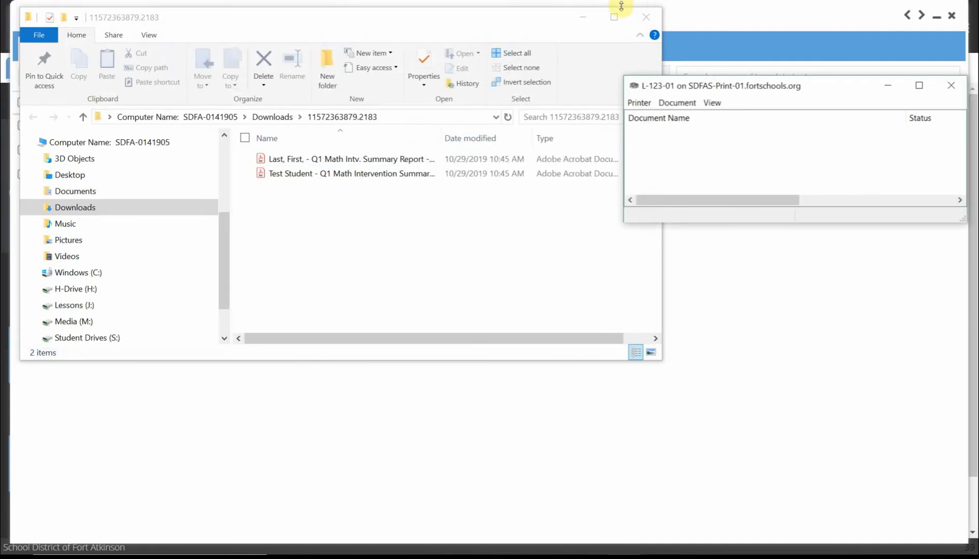
Step: Print both extracted PDFs by dropping them onto the printer queue, confirm printing multiple files, then close Acrobat and the folder
{"action": "left_click", "coordinate": [368, 158]}
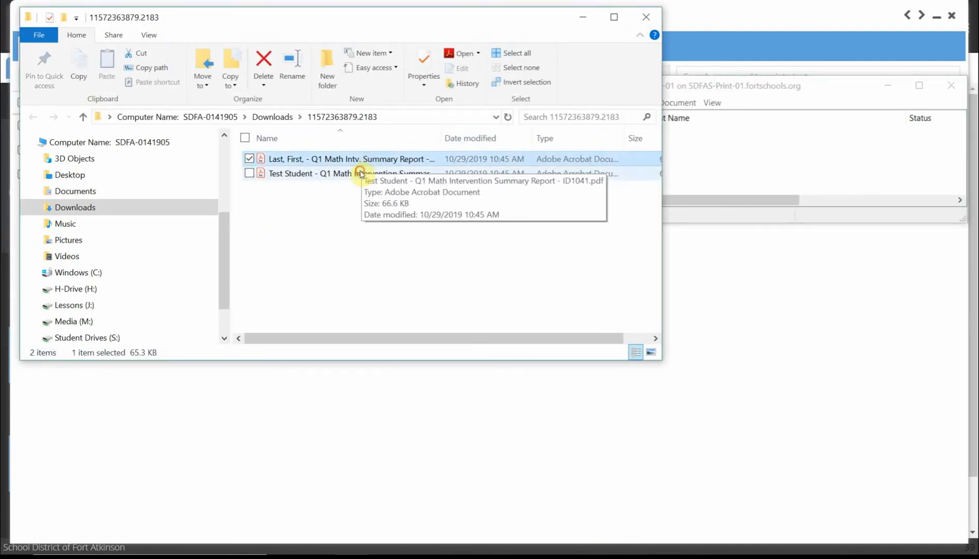
{"action": "left_click", "coordinate": [360, 171], "text": "ctrl"}
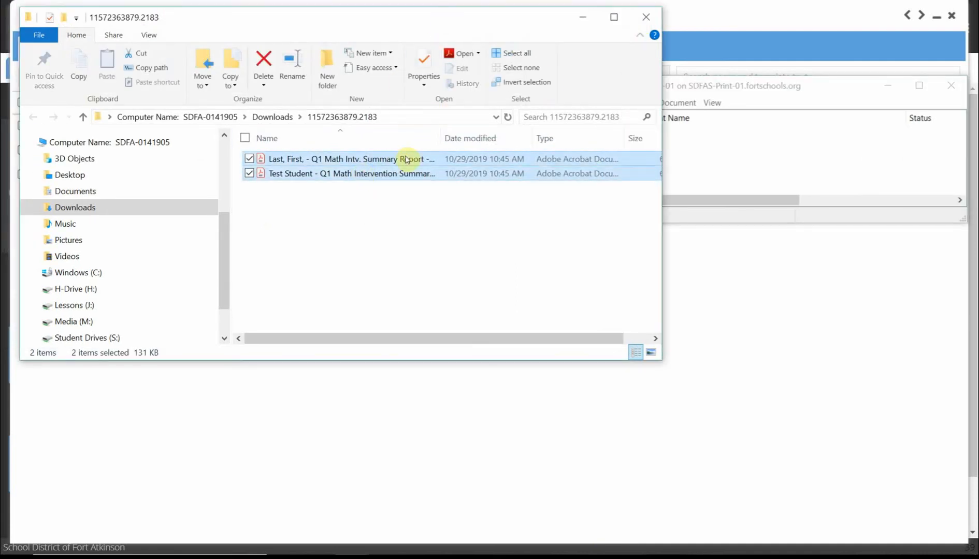
{"action": "left_click_drag", "start_coordinate": [404, 159], "coordinate": [765, 163]}
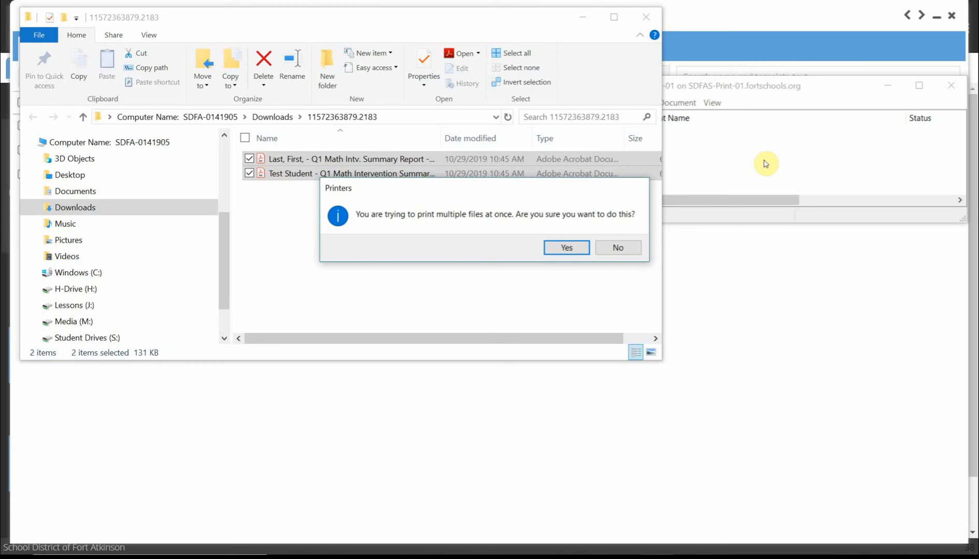
{"action": "left_click", "coordinate": [565, 248]}
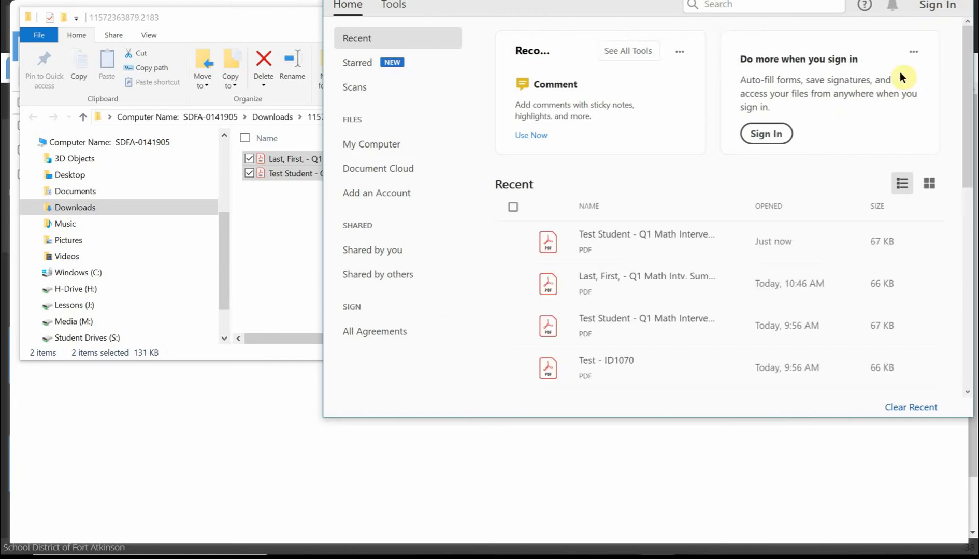
{"action": "left_click", "coordinate": [956, 0]}
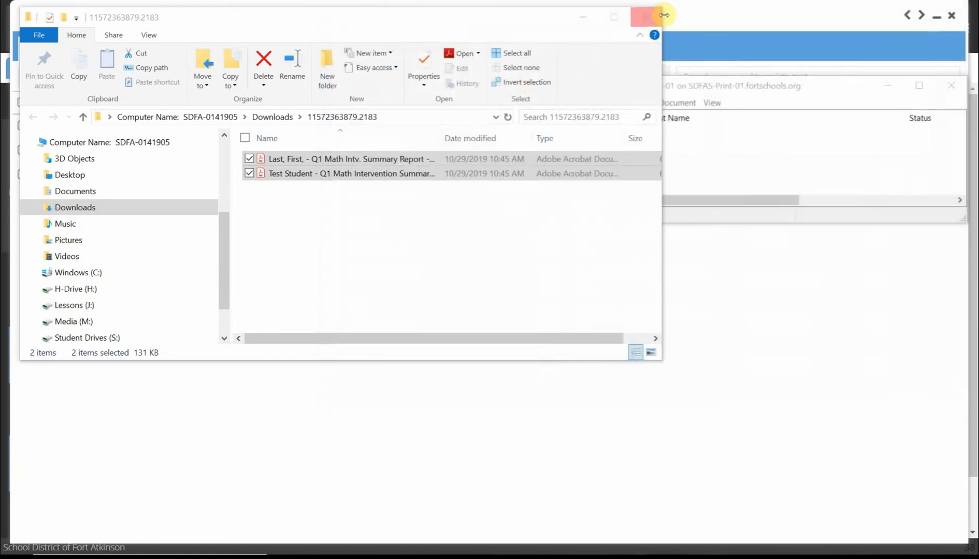
{"action": "left_click", "coordinate": [646, 17]}
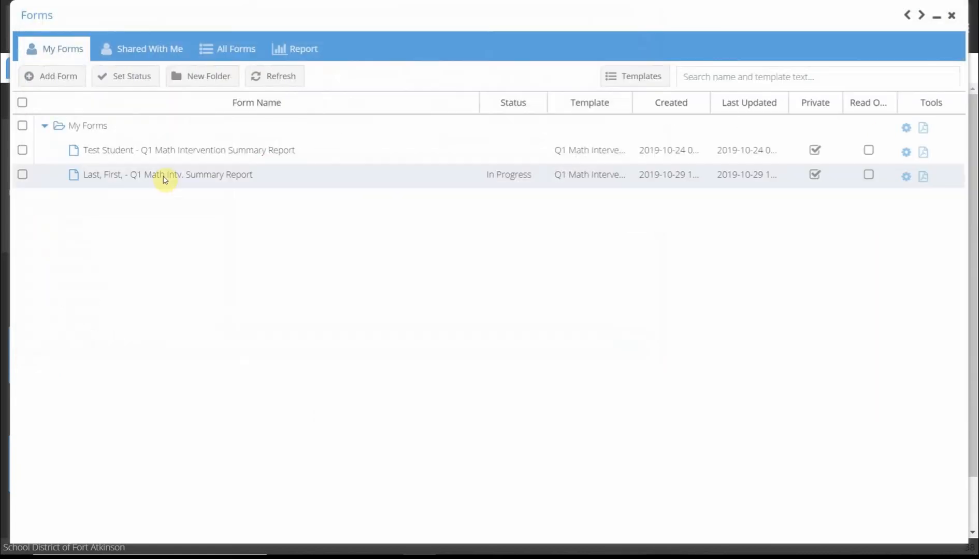